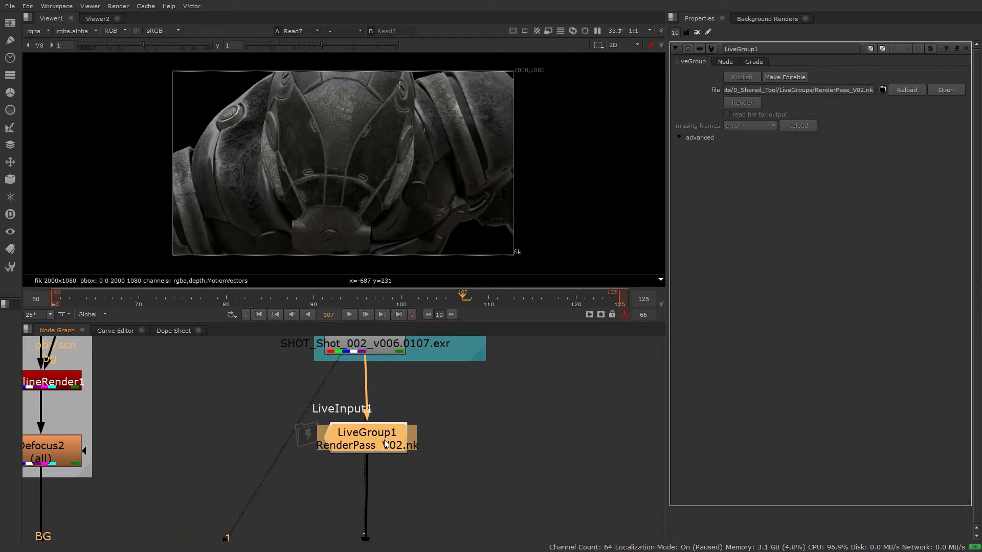
Step: Override LiveGroup1's Diffuse Filter gain to 1.52, gamma to 0.68 and saturation to 1.5, and Dif_LGT_Raw gain to 1.42 and gamma to 0.86
click(761, 63)
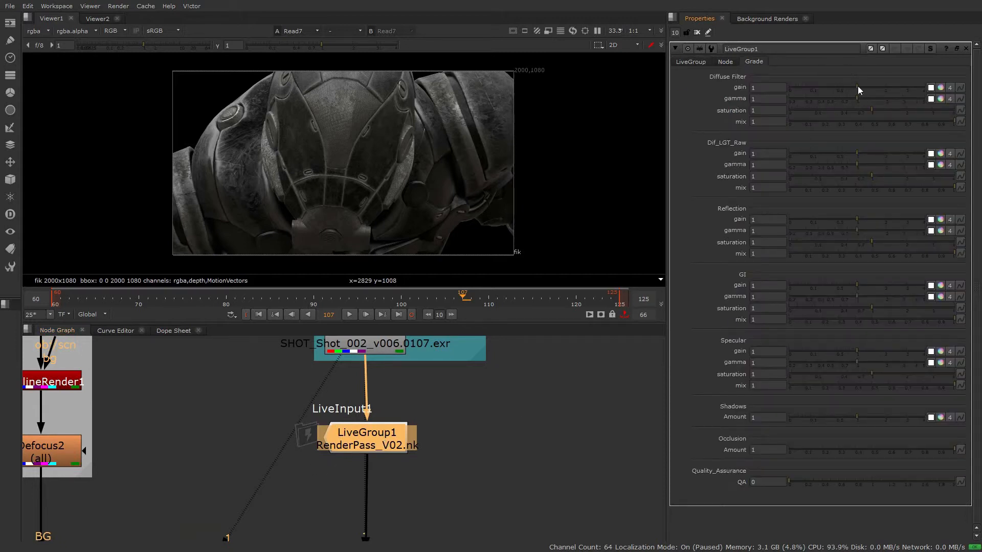
mouse_move(859, 88)
mouse_down()
mouse_move(872, 89)
mouse_move(841, 99)
mouse_move(891, 111)
mouse_up()
scroll(300, 435, up, 1)
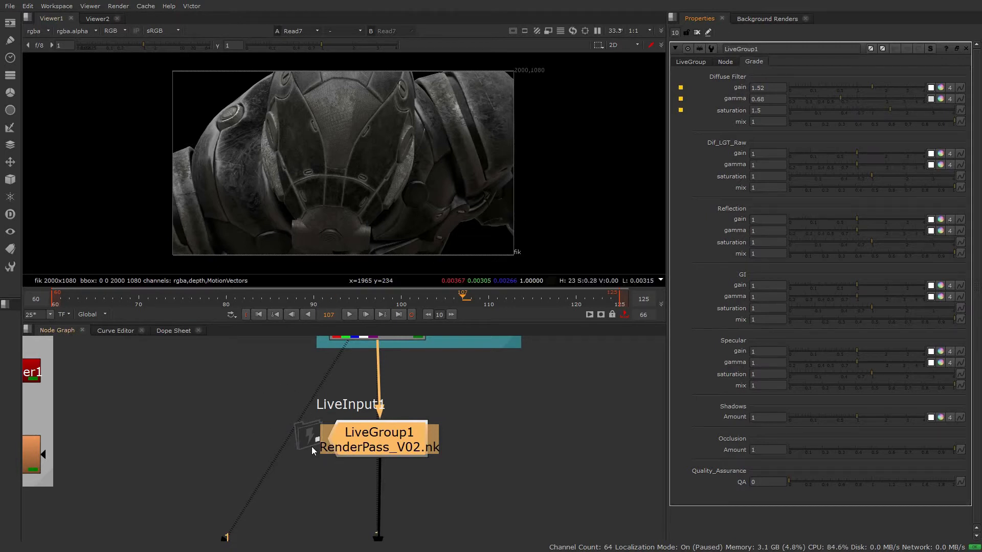
mouse_move(857, 153)
mouse_down()
mouse_move(870, 153)
mouse_move(850, 165)
mouse_up()
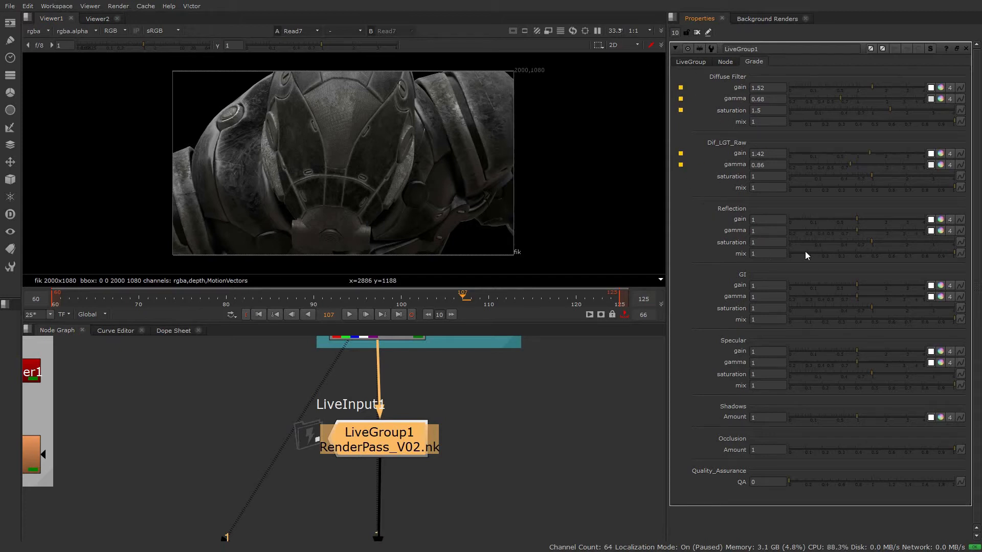
Step: Override Reflection gain to 1.4 and gamma to 0.81, GI mix to 0.27, and Specular gain to 1.42 and mix to 0.285
click(869, 219)
click(847, 231)
click(834, 320)
click(869, 351)
click(836, 385)
Step: Revert the Diffuse Filter gain override, followed by all remaining grade overrides, to the LiveGroup values
right_click(774, 88)
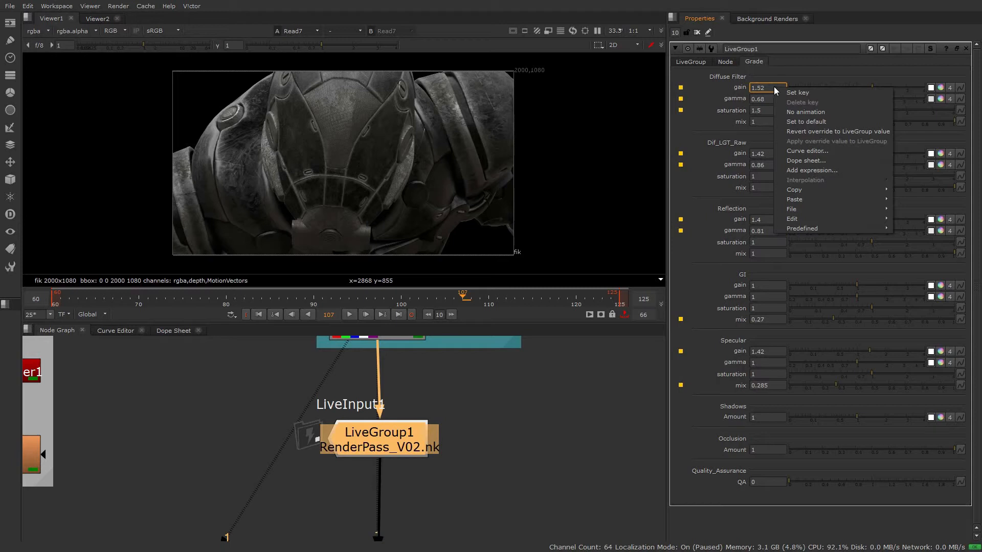
click(837, 132)
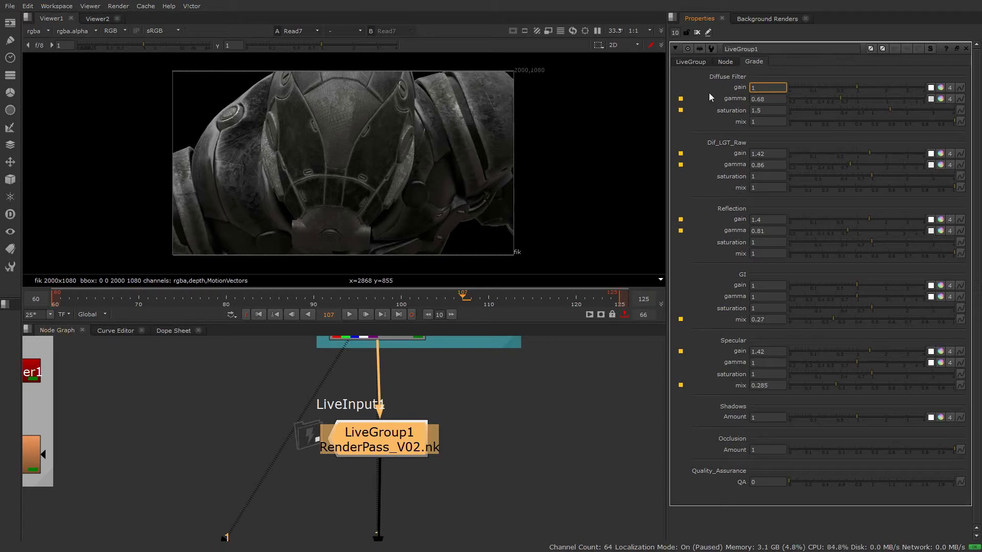
right_click(686, 78)
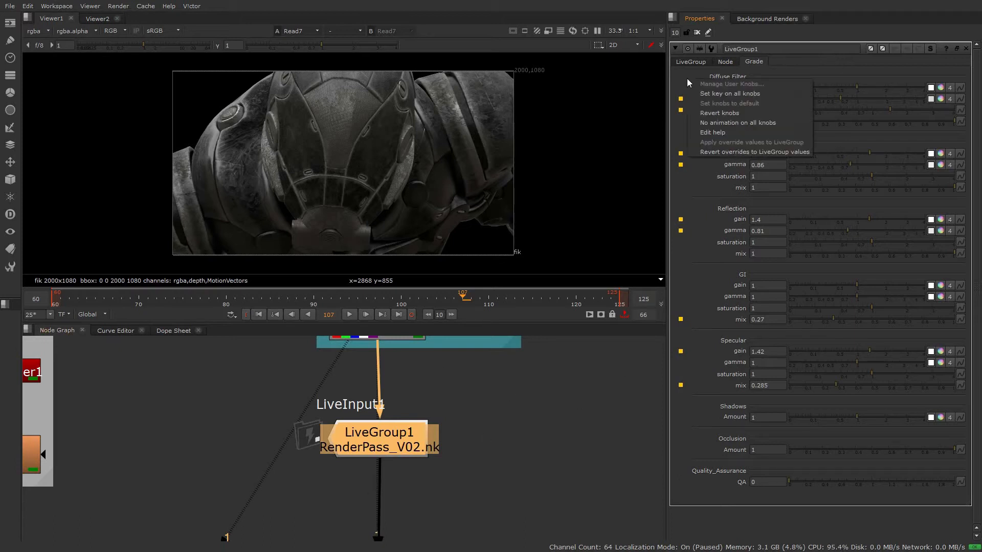
click(738, 152)
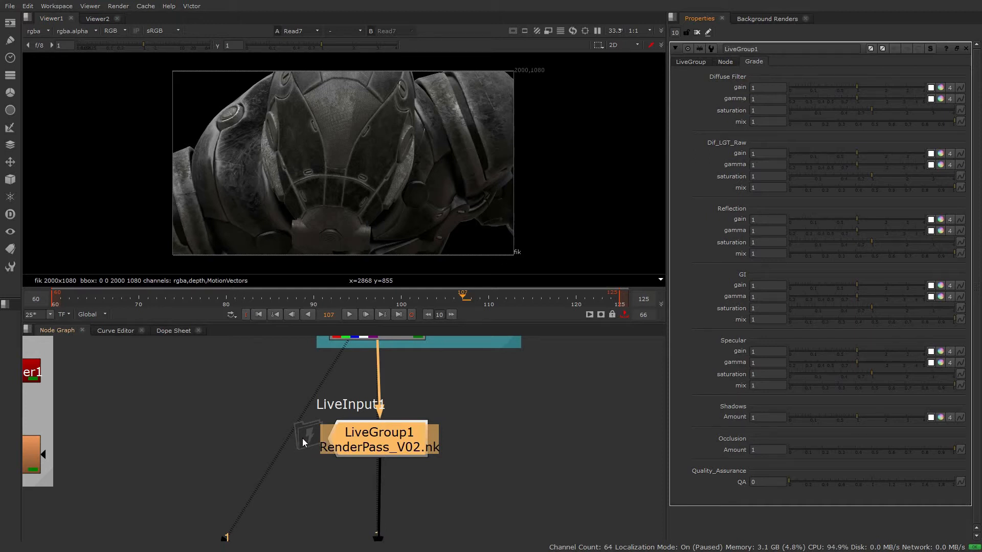
Step: Override Diffuse Filter gain to 1.62, gamma 0.66, saturation 1.36, mix 0.955, Dif_LGT_Raw gain 1.38, saturation 1.22, and Reflection gamma 0.79
mouse_move(850, 89)
mouse_down()
mouse_move(875, 88)
mouse_move(841, 99)
mouse_move(877, 114)
mouse_up()
drag(954, 121, 947, 121)
click(880, 177)
click(847, 231)
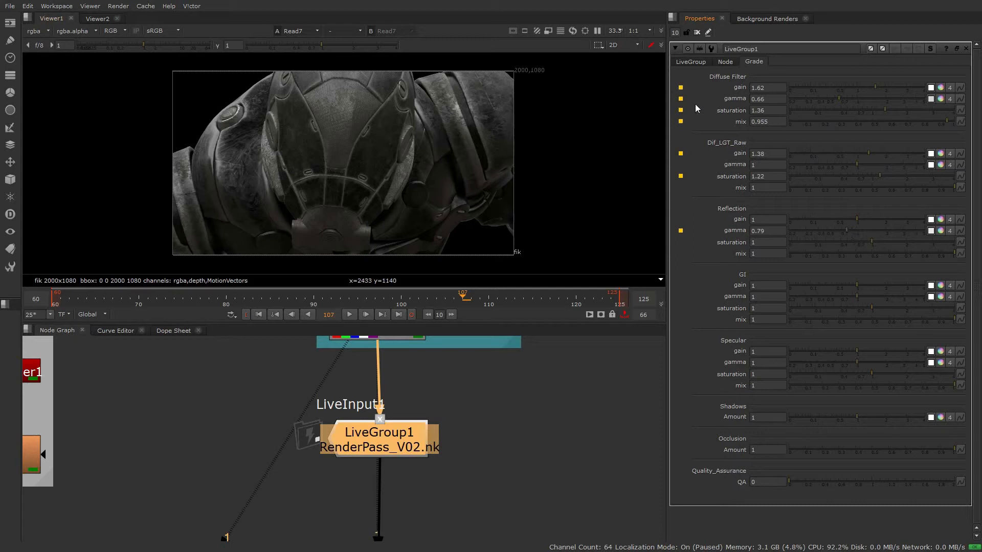
Step: Check the override options of the Diffuse Filter gain and make LiveGroup1 editable
right_click(771, 88)
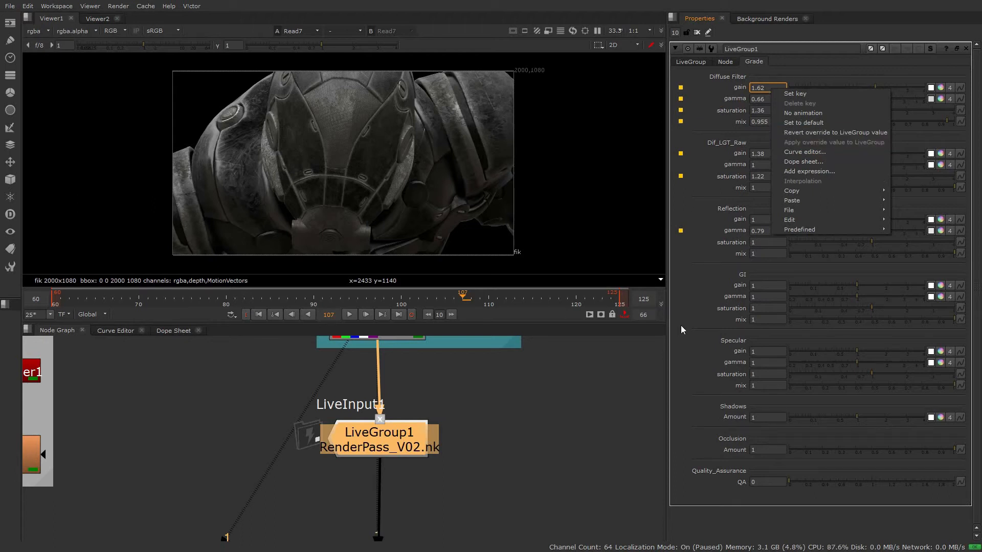
click(689, 58)
click(691, 61)
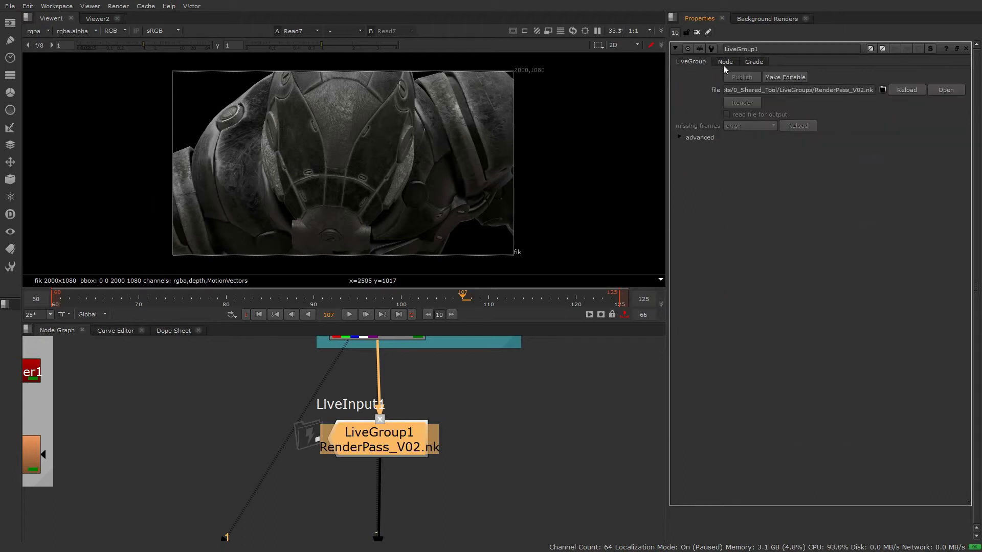
click(789, 77)
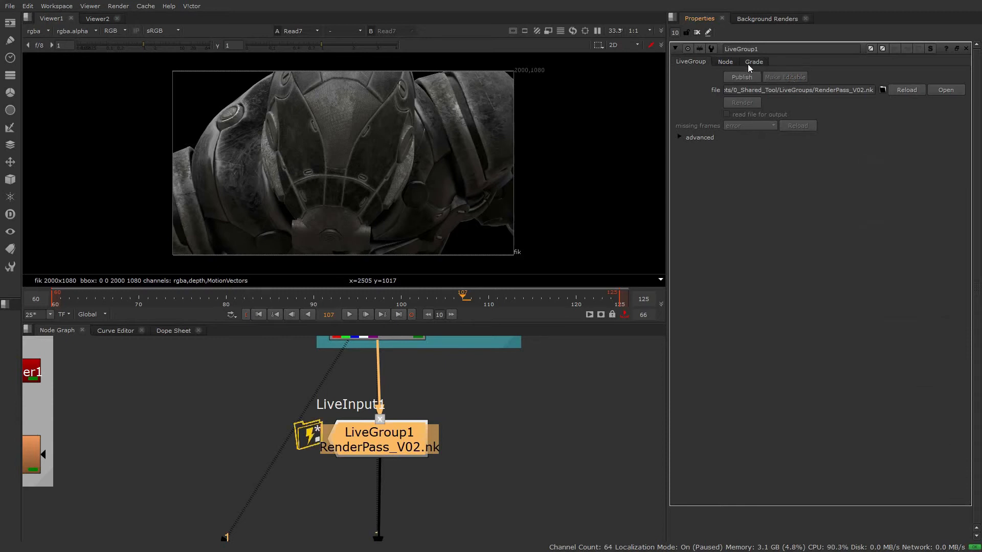
Step: Apply the Diffuse Filter gain override to the LiveGroup, followed by all remaining override values in the Grade settings
click(755, 62)
right_click(772, 86)
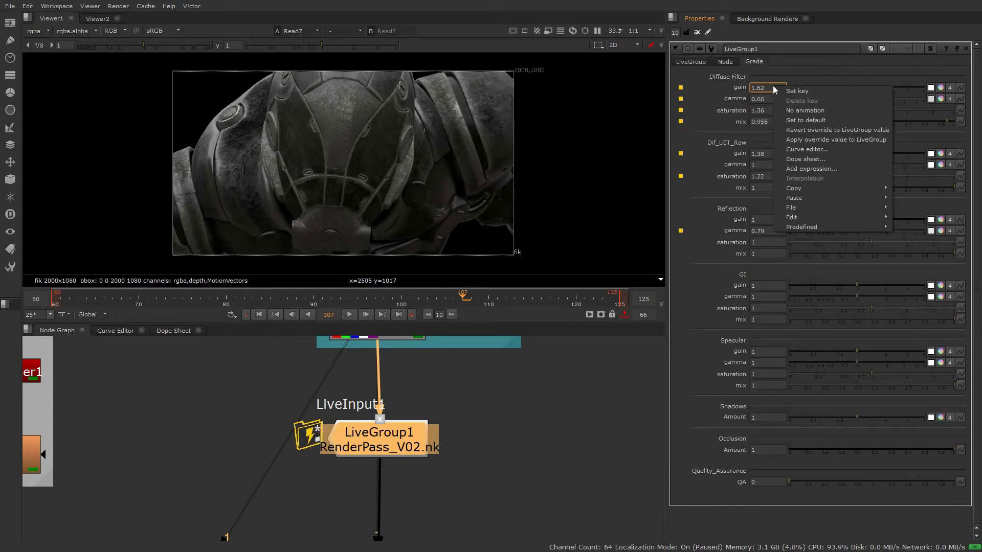
click(845, 140)
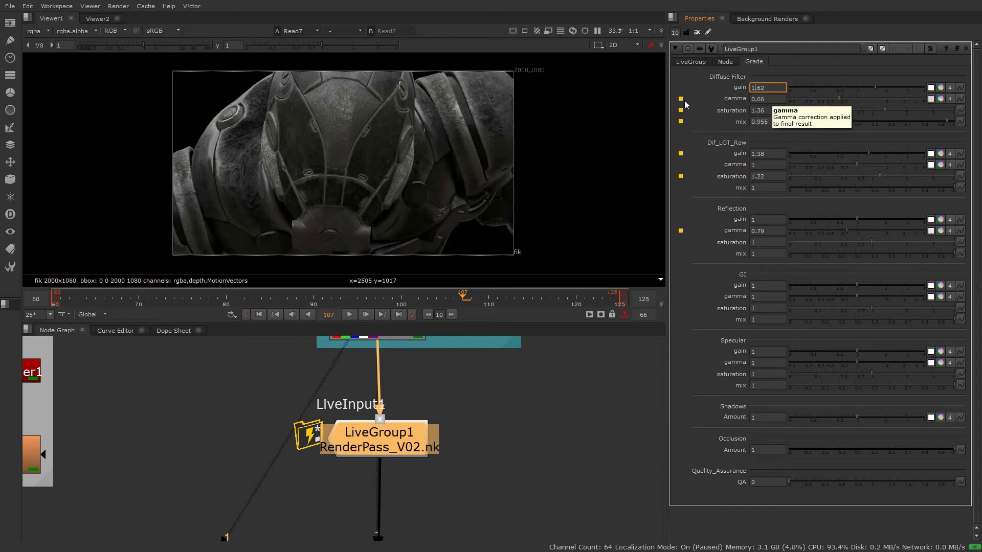
right_click(684, 75)
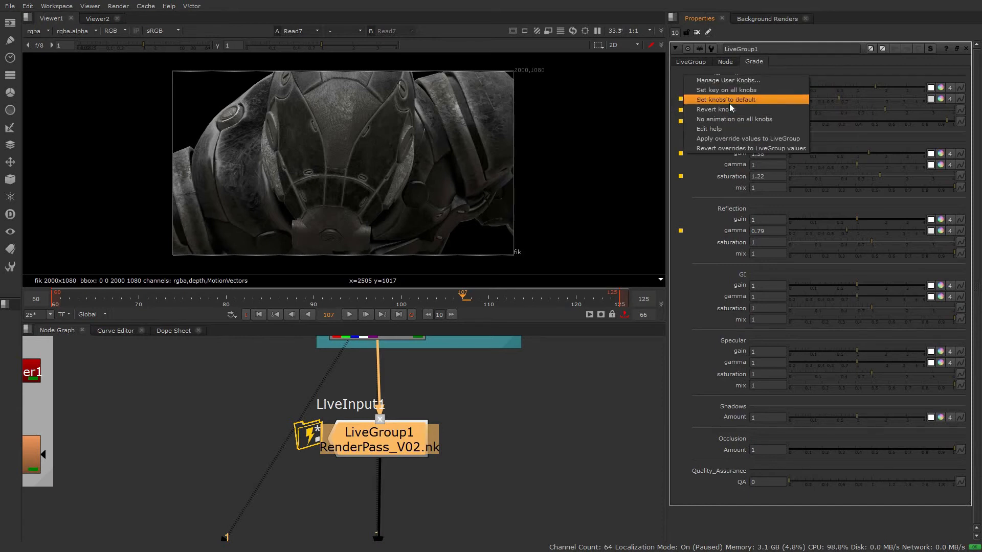
click(737, 139)
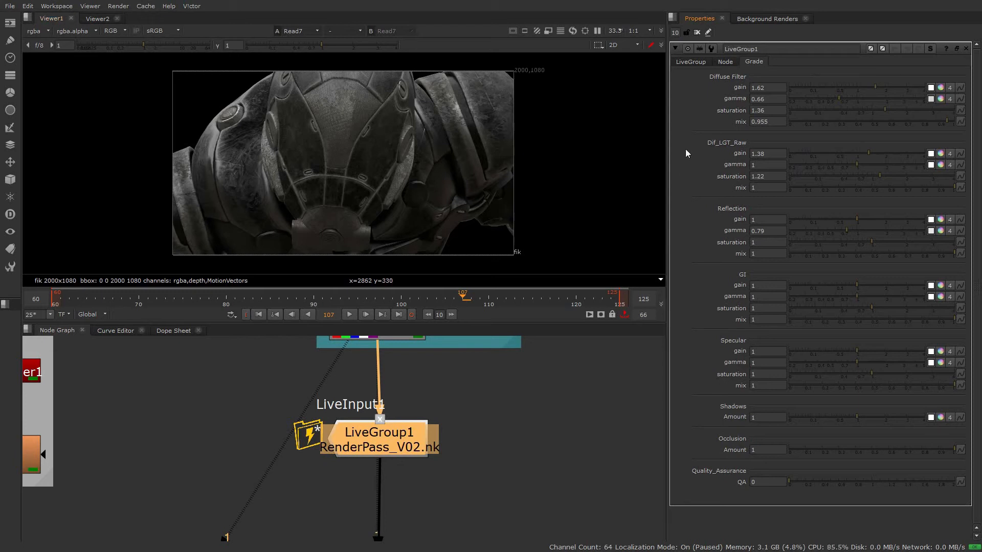
Step: Reload LiveGroup1 from its RenderPass_V02.nk file and discard the local changes
click(692, 62)
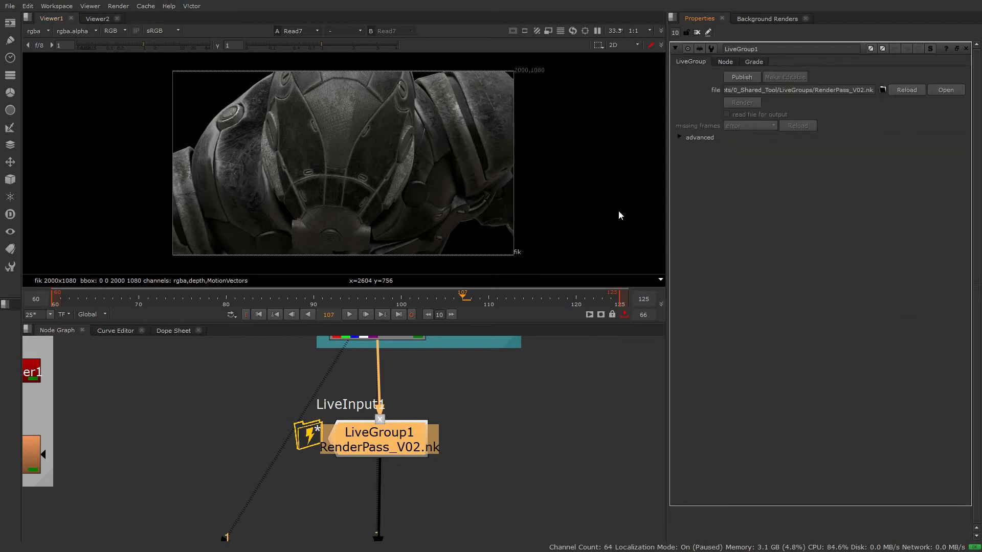
click(907, 89)
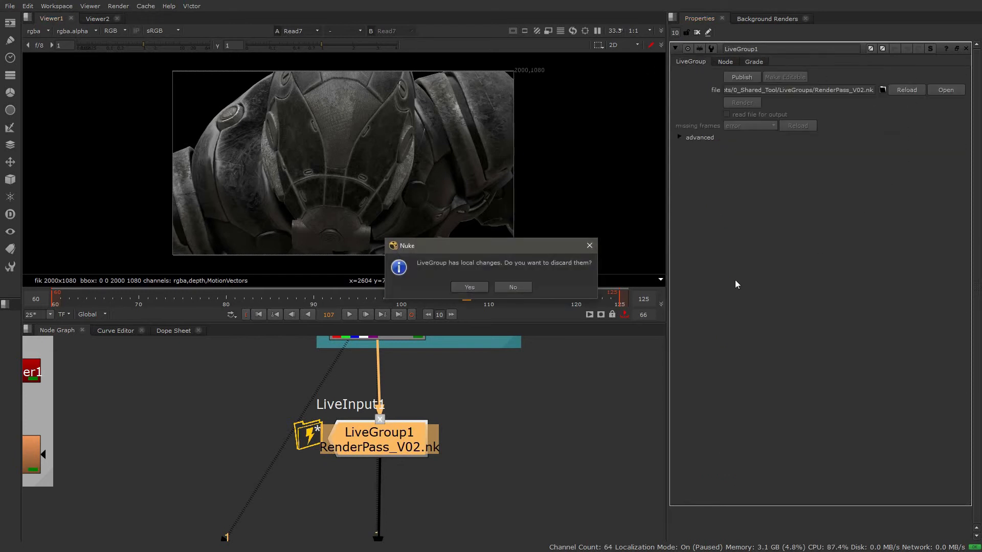
click(470, 288)
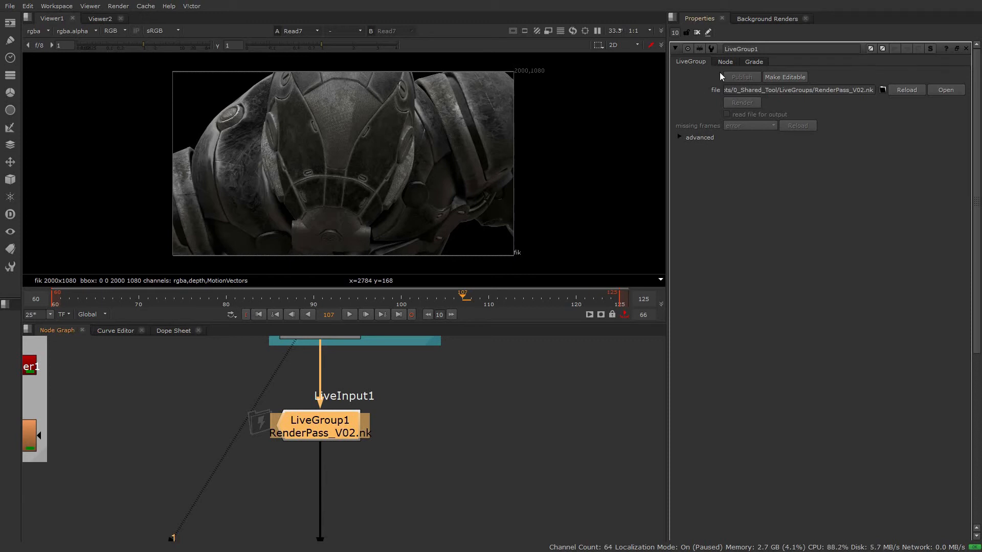
Step: Try out gain, gamma and saturation overrides in the Diffuse Filter, Dif_LGT_Raw and Reflection groups of the reloaded LiveGroup
click(755, 62)
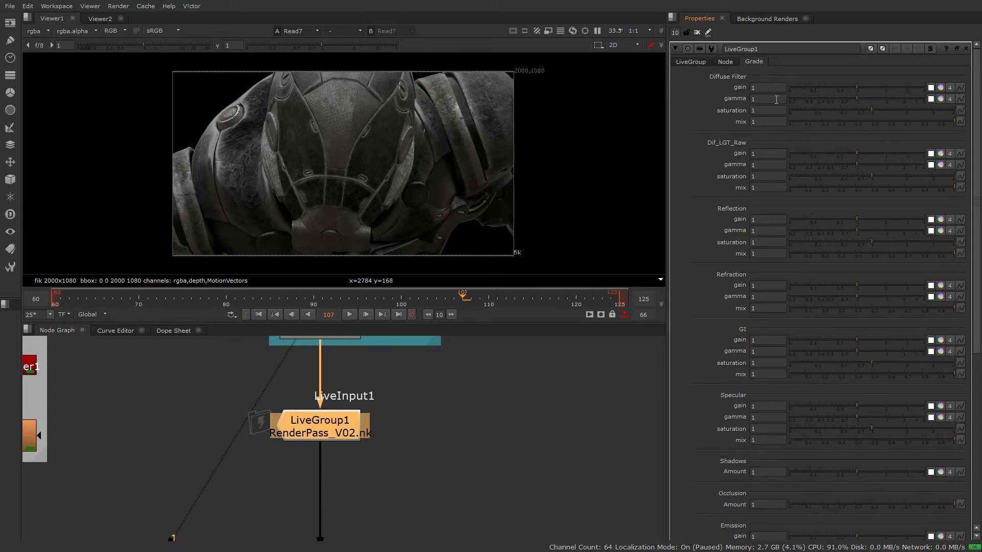
mouse_move(848, 88)
mouse_down()
mouse_move(886, 90)
mouse_move(842, 99)
mouse_up()
click(876, 110)
click(848, 155)
click(877, 155)
click(848, 165)
drag(848, 165, 860, 176)
click(857, 230)
click(858, 243)
click(691, 61)
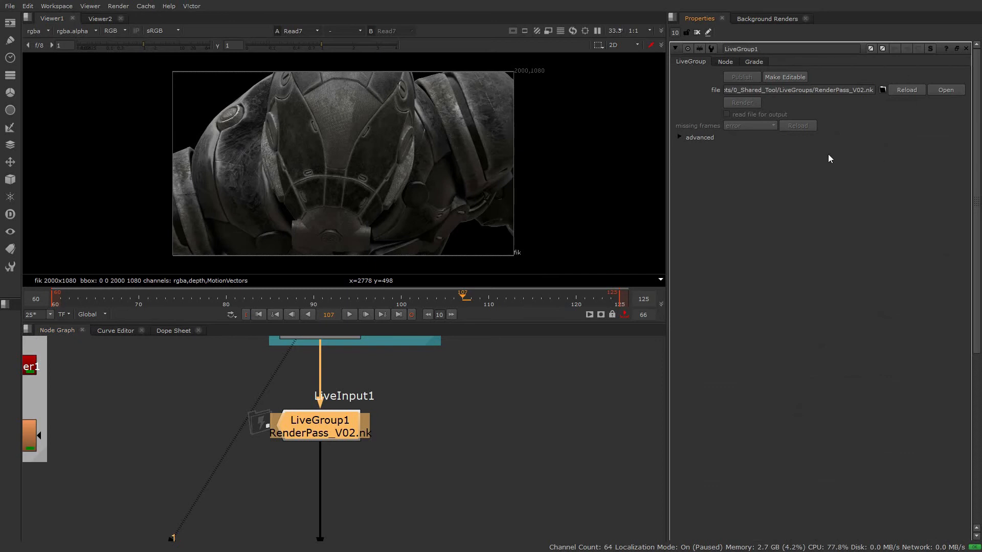
key(alt+Down)
Step: Open LiveGroup1's Grade settings and set the Specular gain to 0.9
click(754, 61)
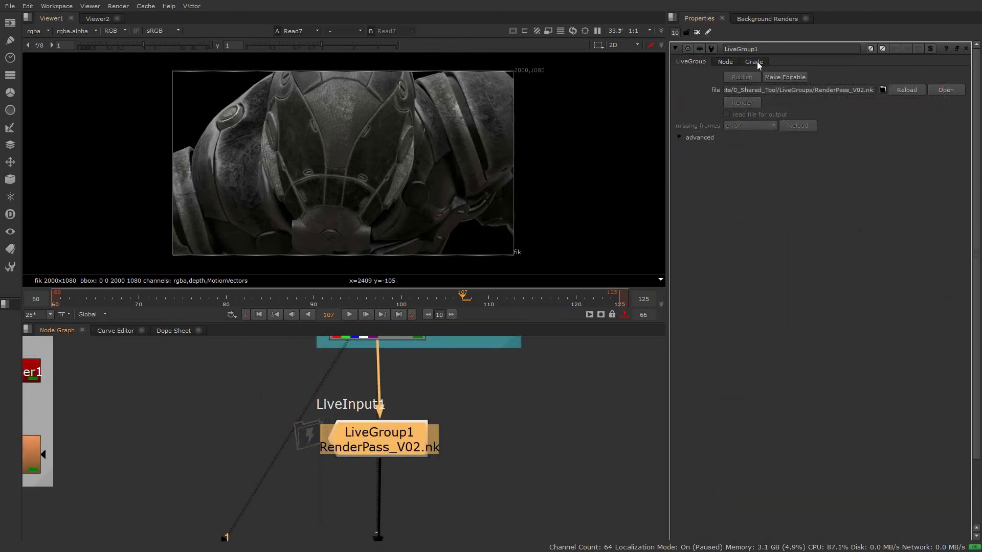
click(754, 61)
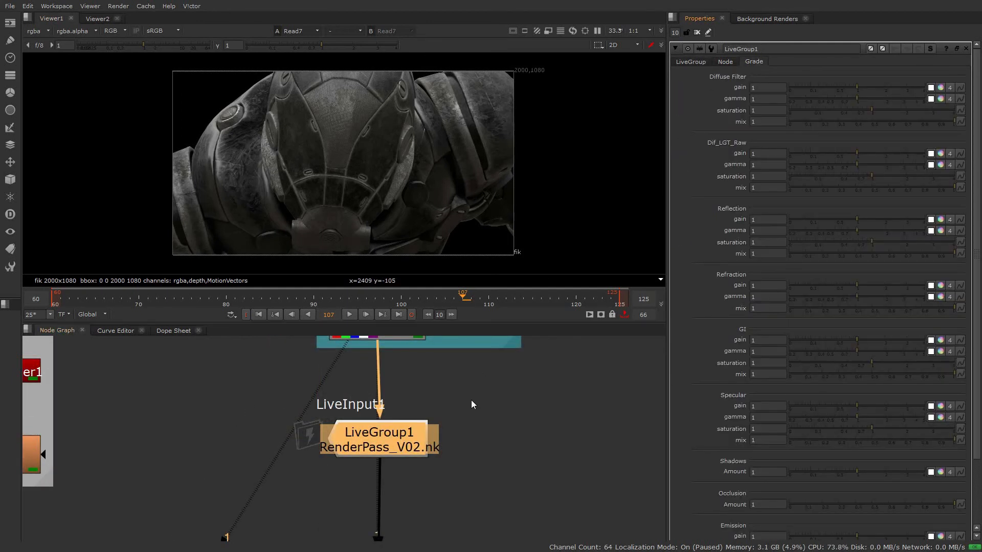
click(491, 405)
click(372, 423)
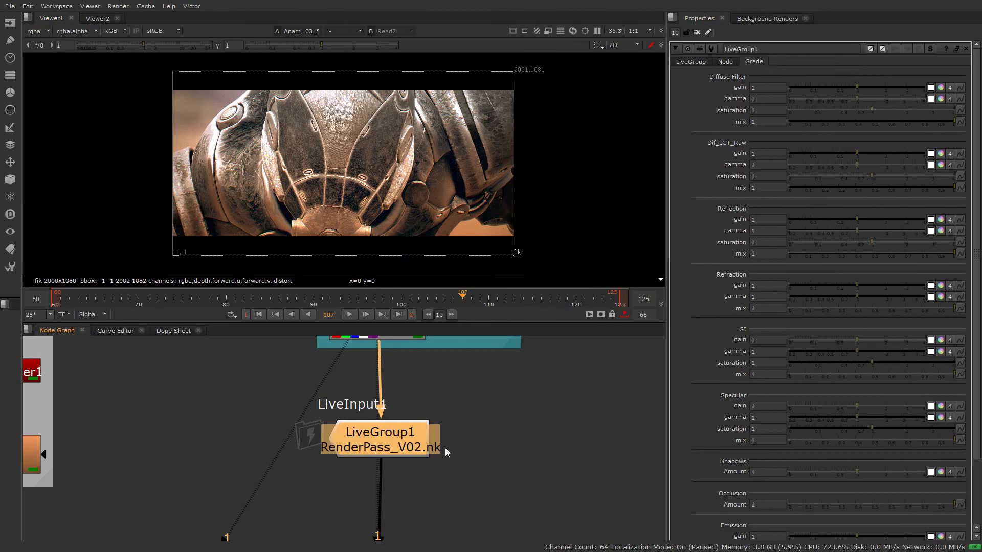
mouse_move(860, 407)
mouse_down()
mouse_move(879, 406)
mouse_move(853, 406)
mouse_up()
Step: Show the Write2 node's output in the viewer and go back to LiveGroup1 in the node graph
scroll(430, 437, down, 5)
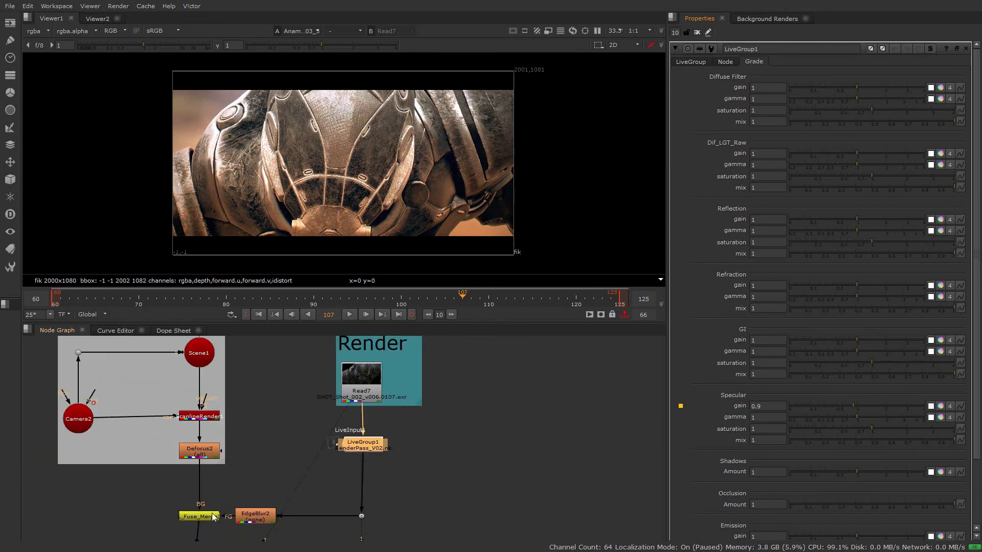
middle_drag(212, 514, 252, 407)
middle_drag(256, 512, 265, 400)
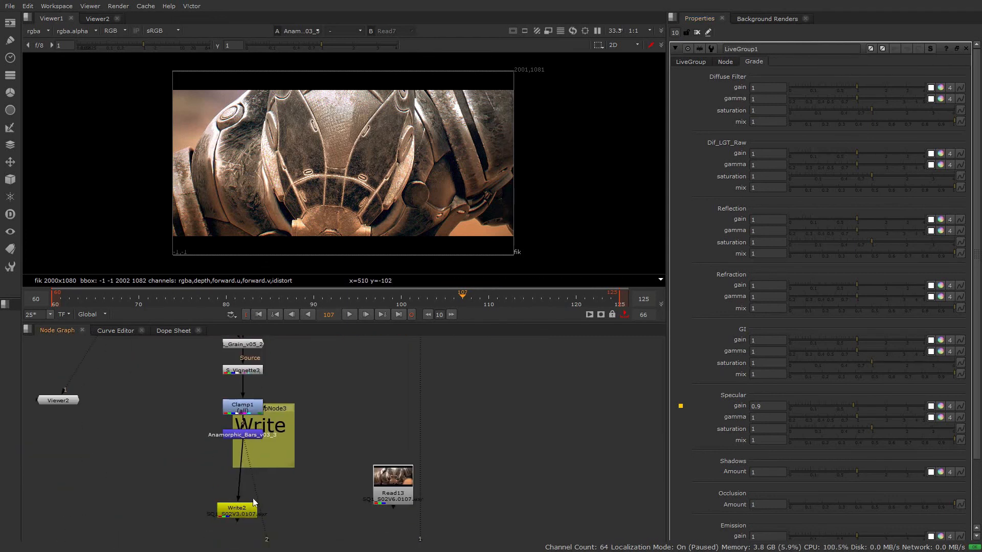
click(244, 514)
key(1)
middle_drag(404, 358, 378, 432)
click(379, 432)
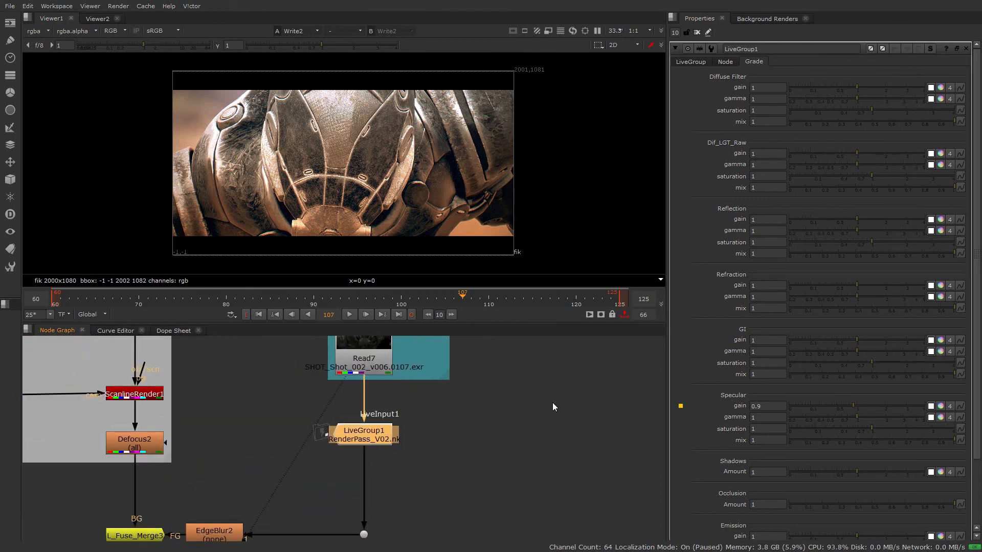
Step: Set Diffuse Filter gain to 2.1, saturation to 1.24 and mix to 0.33, and tint its gamma orange with green 0.578718 and blue 0.163859
mouse_move(857, 88)
mouse_down()
mouse_move(888, 90)
mouse_move(842, 103)
mouse_move(881, 112)
mouse_move(843, 122)
mouse_up()
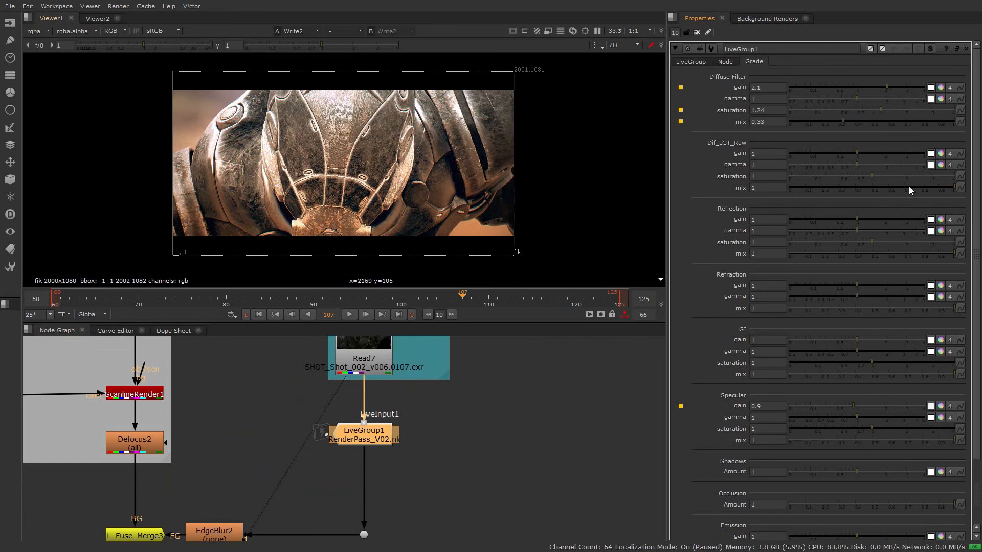
click(941, 99)
drag(728, 121, 849, 56)
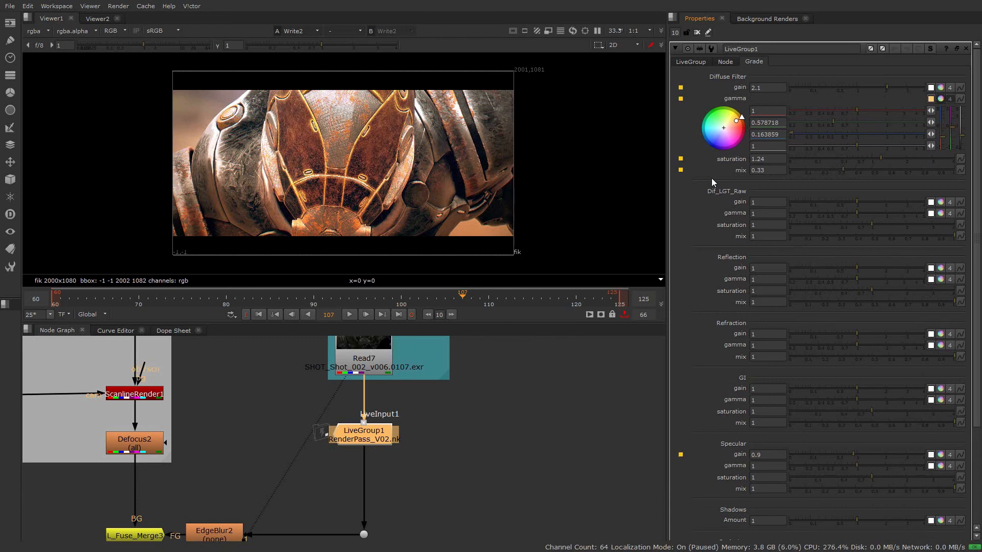